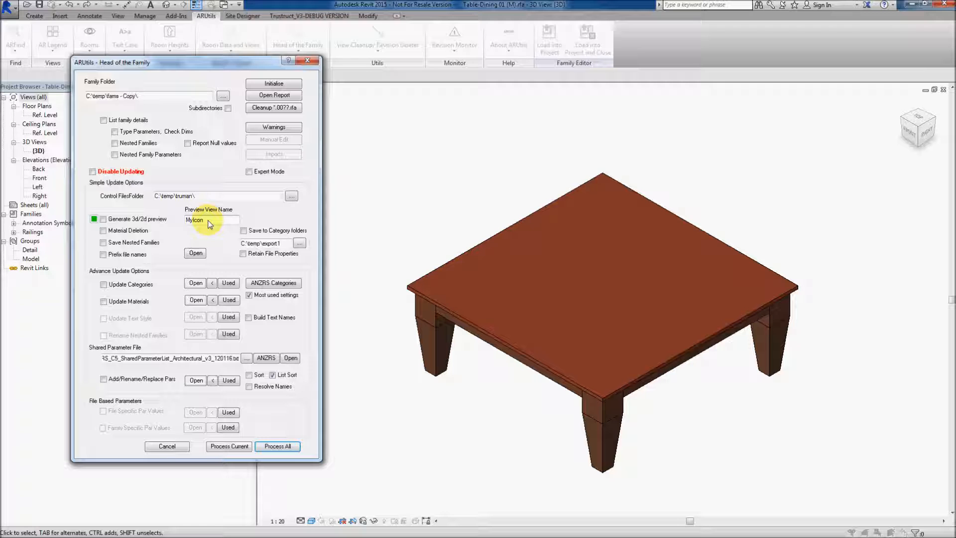
Step: Switch to Windows Explorer and browse the family files in C:\temp\fams - Copy
key(alt+Tab)
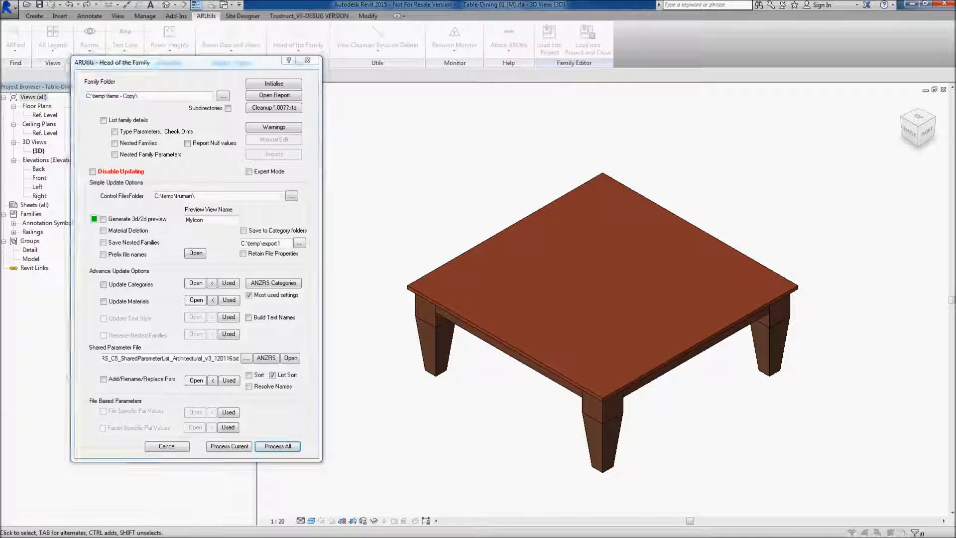
drag(267, 60, 256, 53)
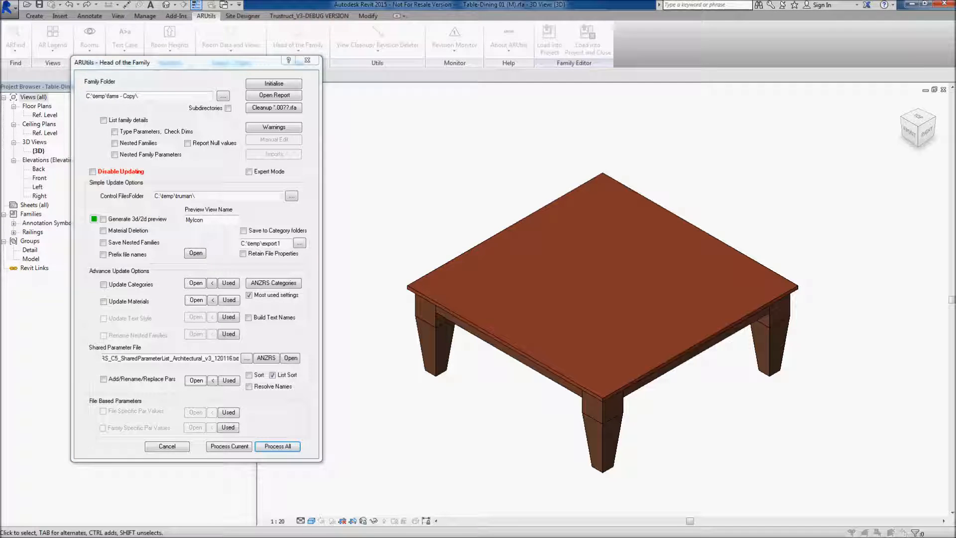
drag(0, 22, 366, 33)
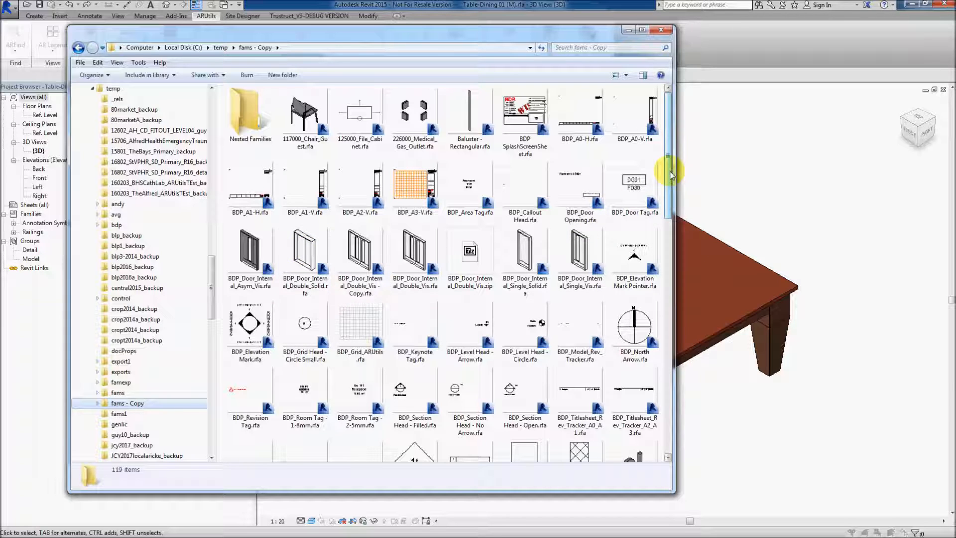
drag(671, 176, 676, 258)
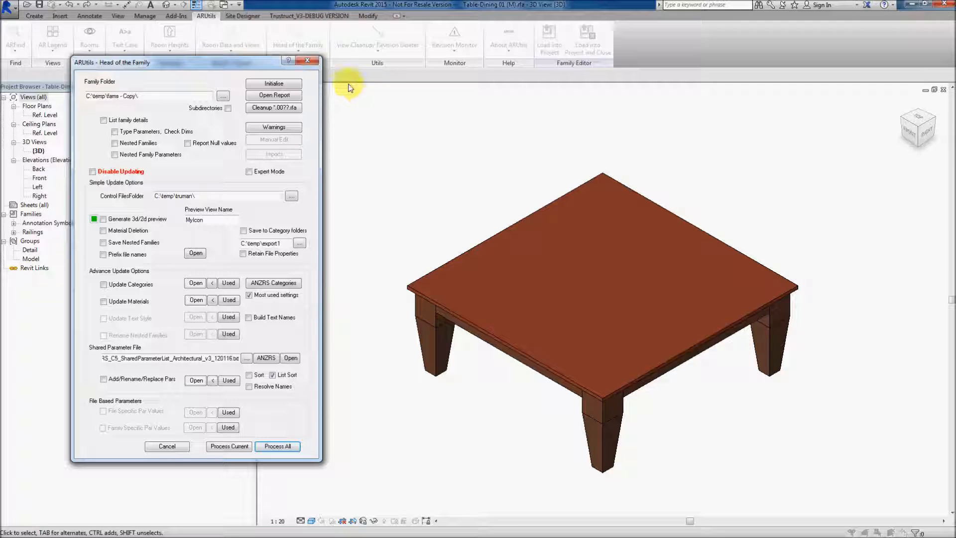
Step: Close Head of the Family and view the NewIcon3DRender and NewPlanColored views in viewSeed.rfa
click(309, 61)
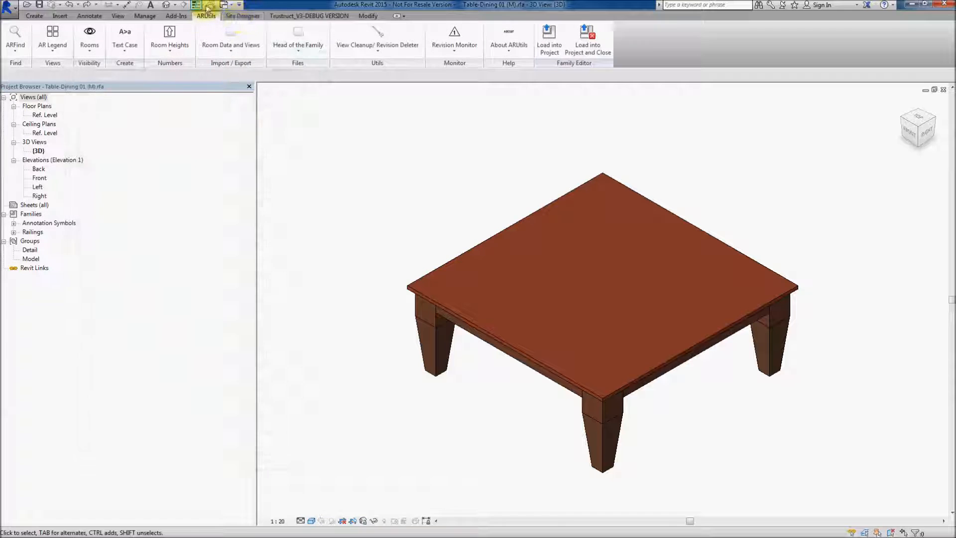
click(226, 5)
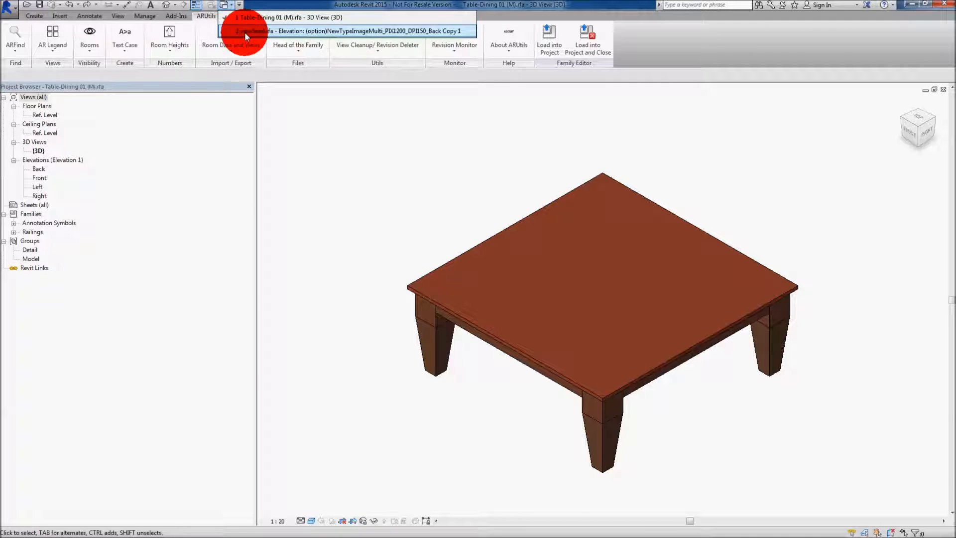
click(244, 31)
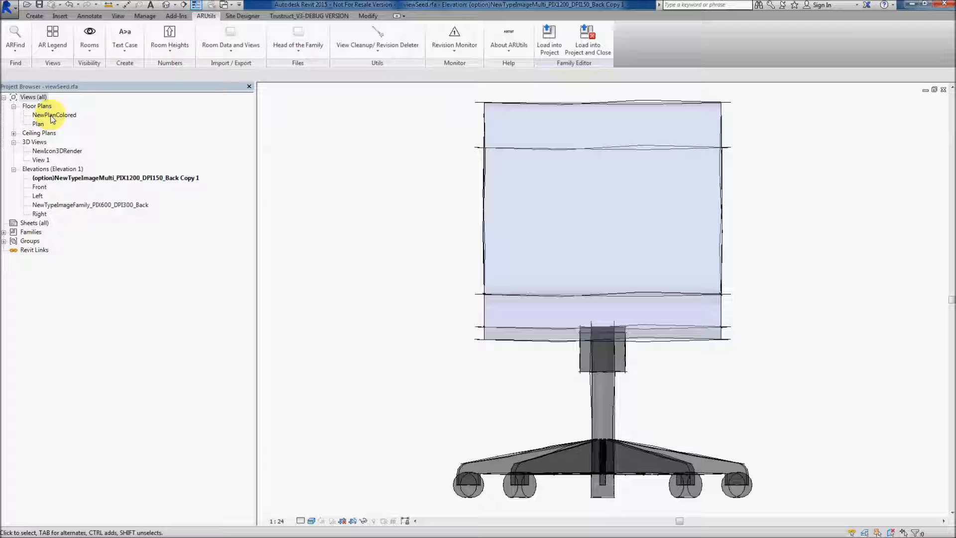
double_click(52, 152)
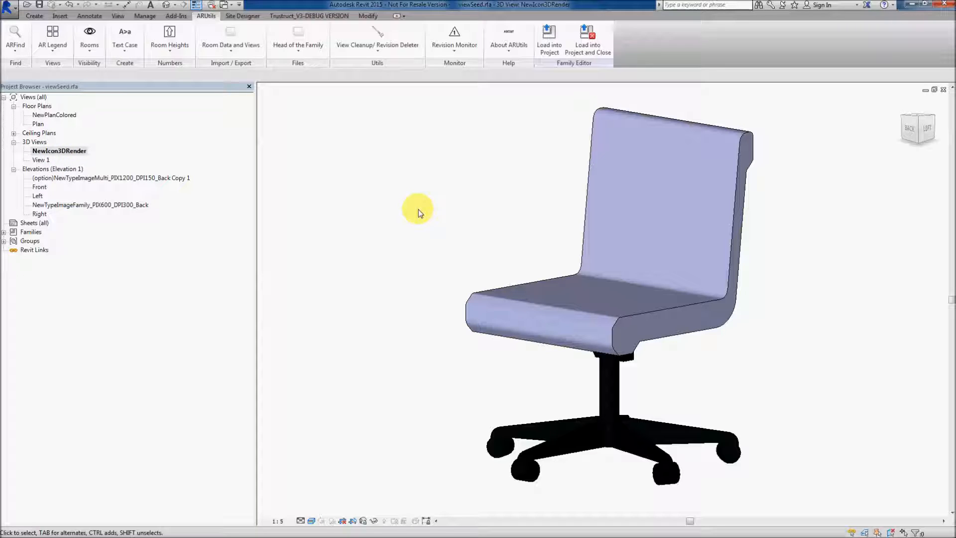
click(55, 115)
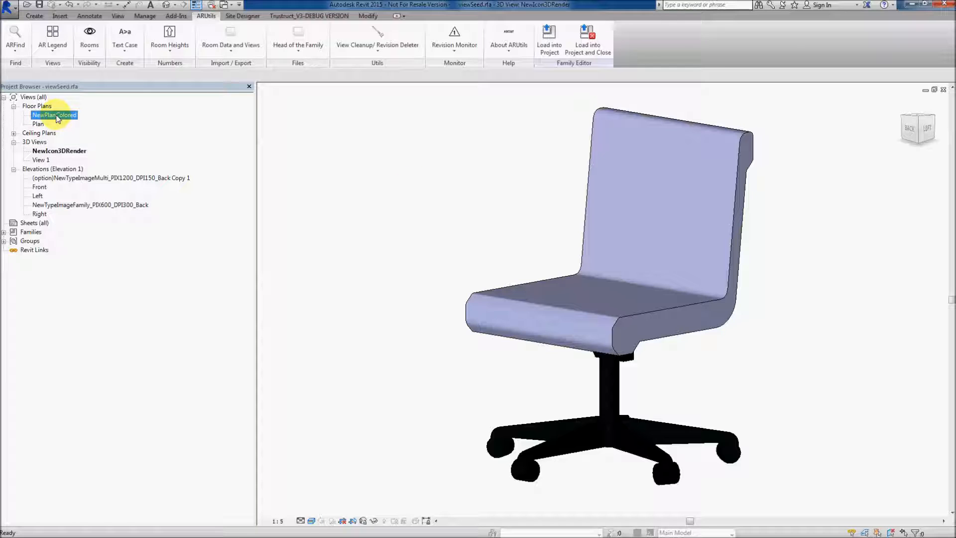
double_click(56, 116)
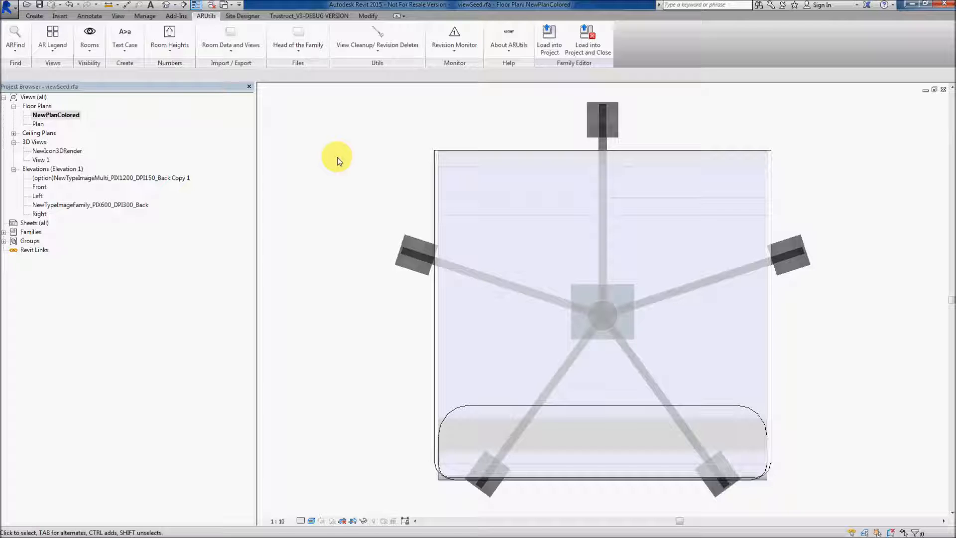
Step: Return to Table-Dining 01 (M).rfa and examine the Type Image parameter and the available types in Family Types
click(225, 5)
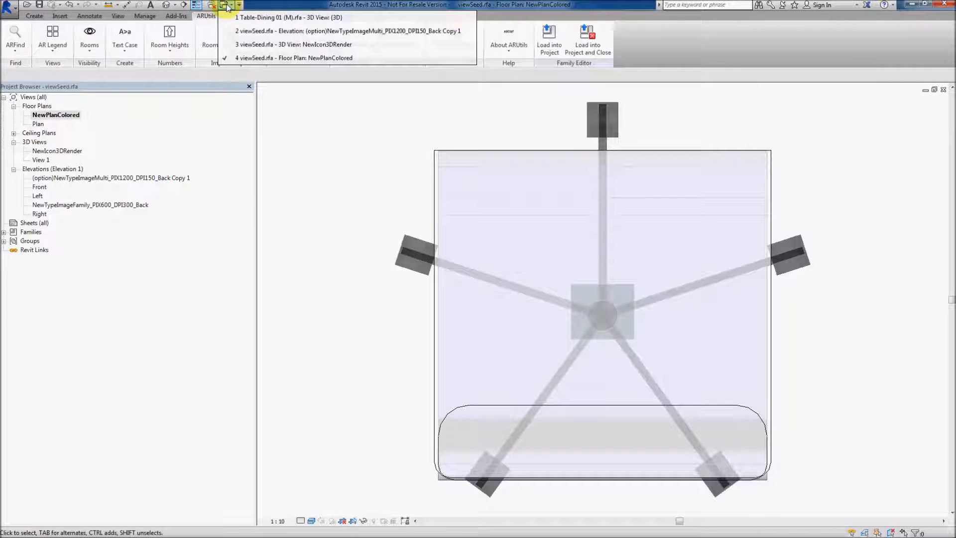
click(257, 18)
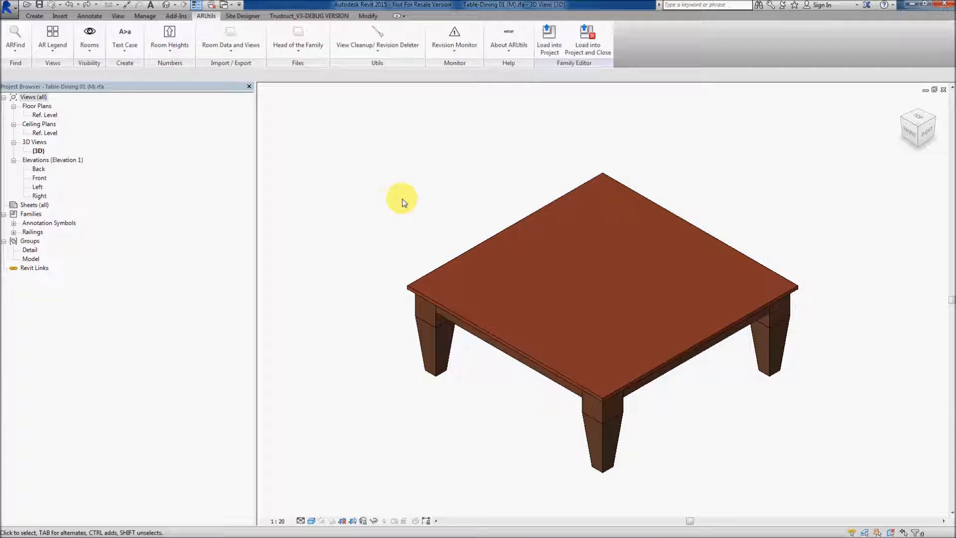
click(36, 17)
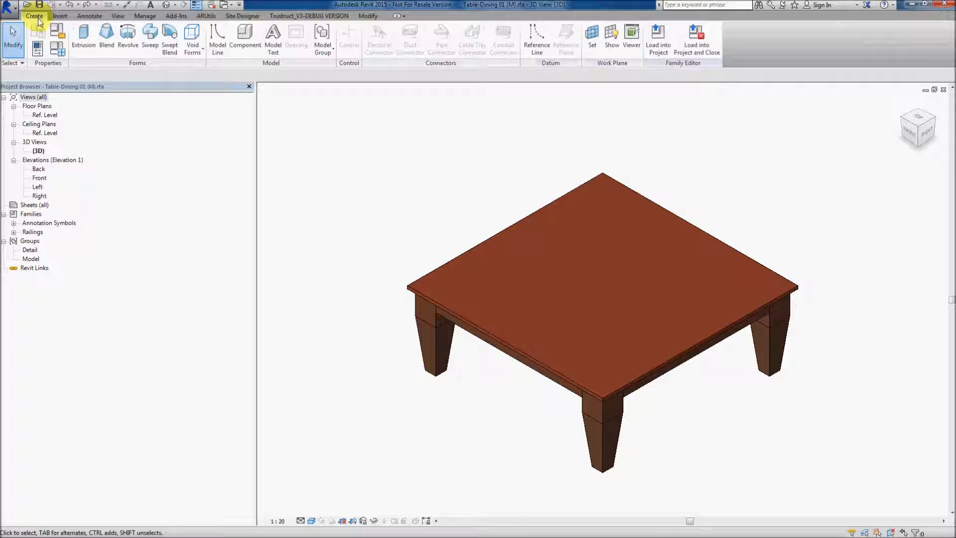
click(57, 47)
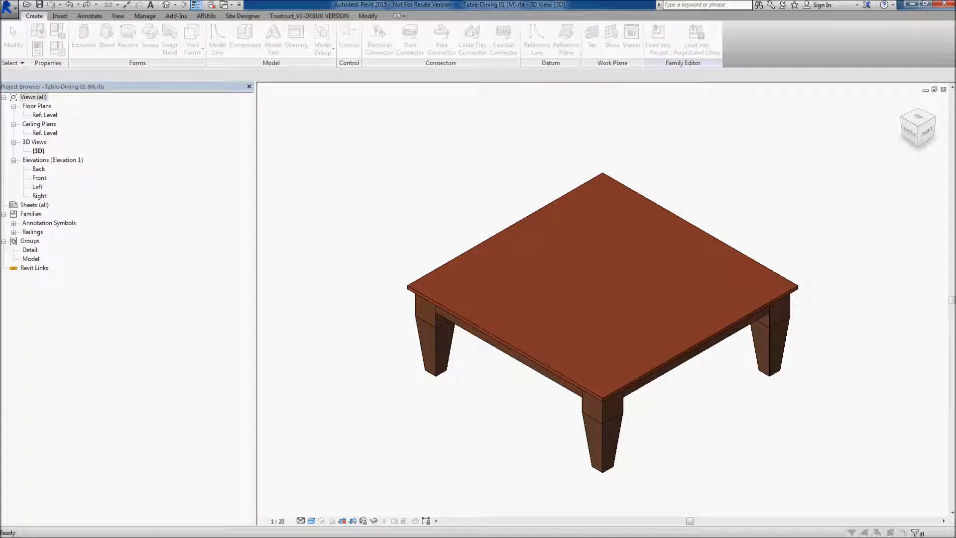
drag(324, 129, 314, 127)
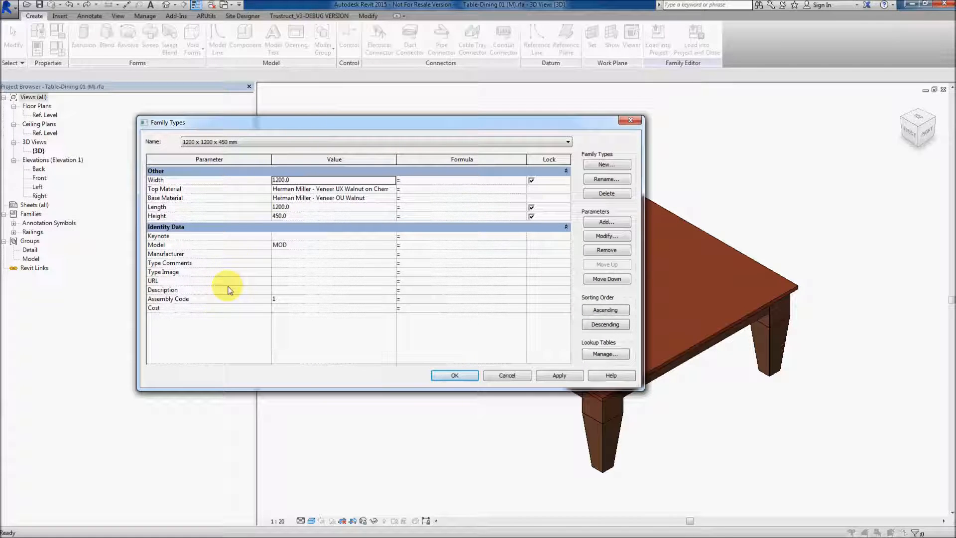
click(336, 272)
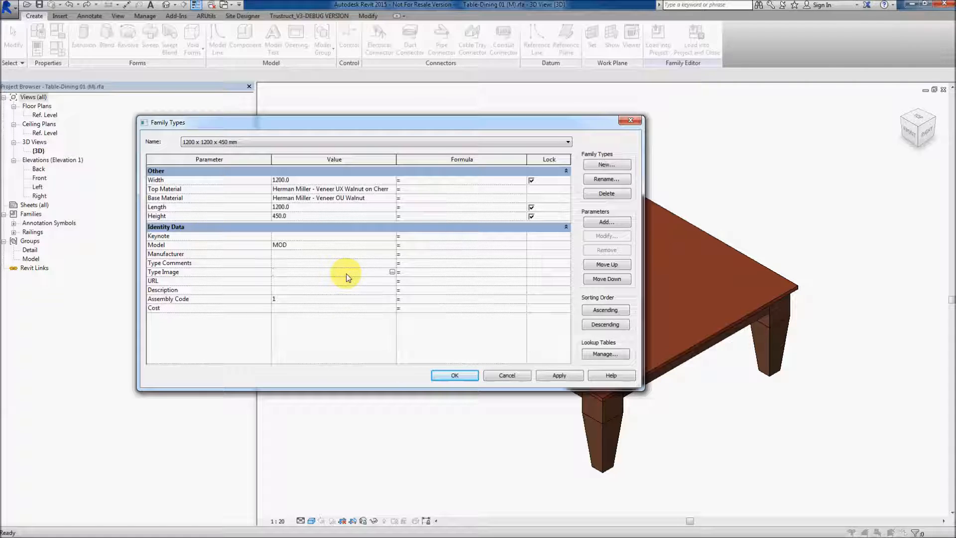
click(354, 144)
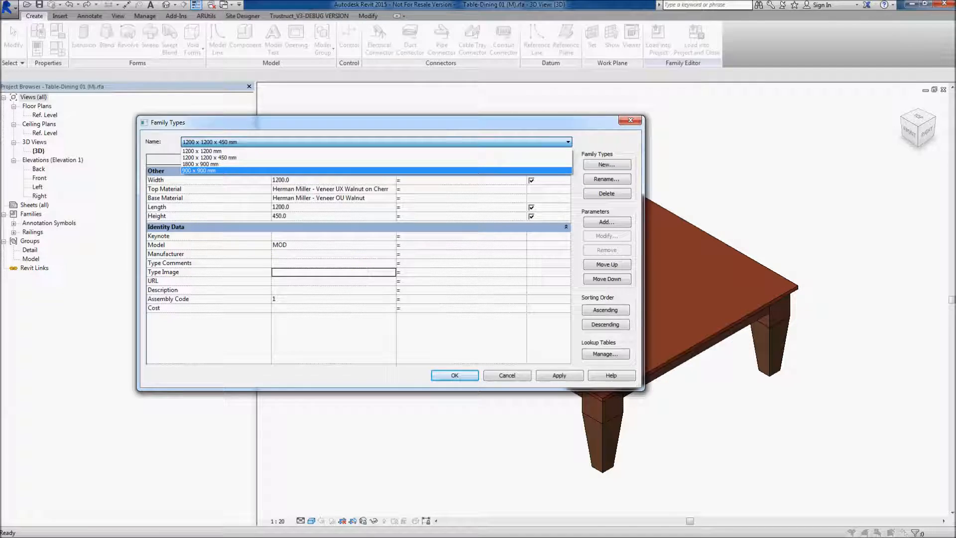
click(373, 171)
key(Return)
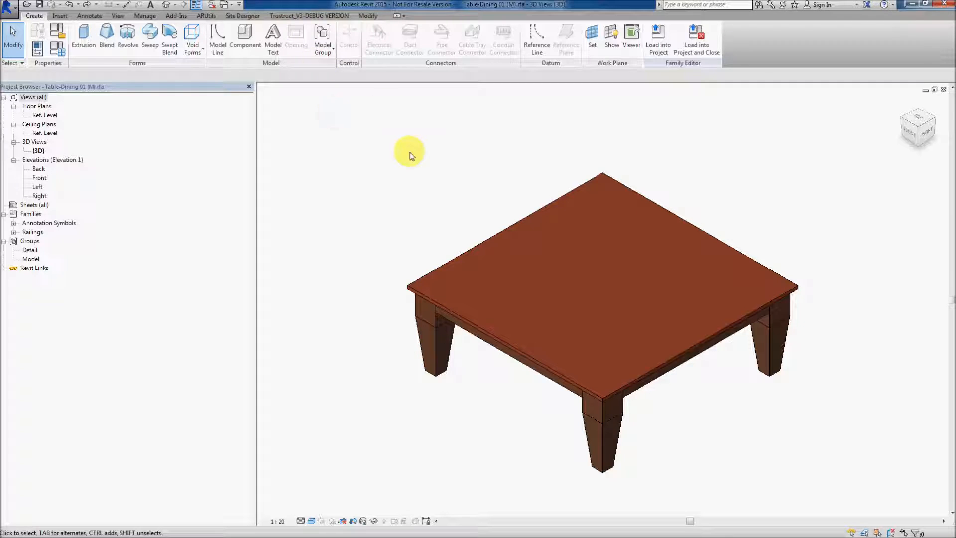
Step: Delete the elevation view (option)NewTypeImageFamily_PIX1200_DPI150_Back from viewSeed.rfa
click(233, 8)
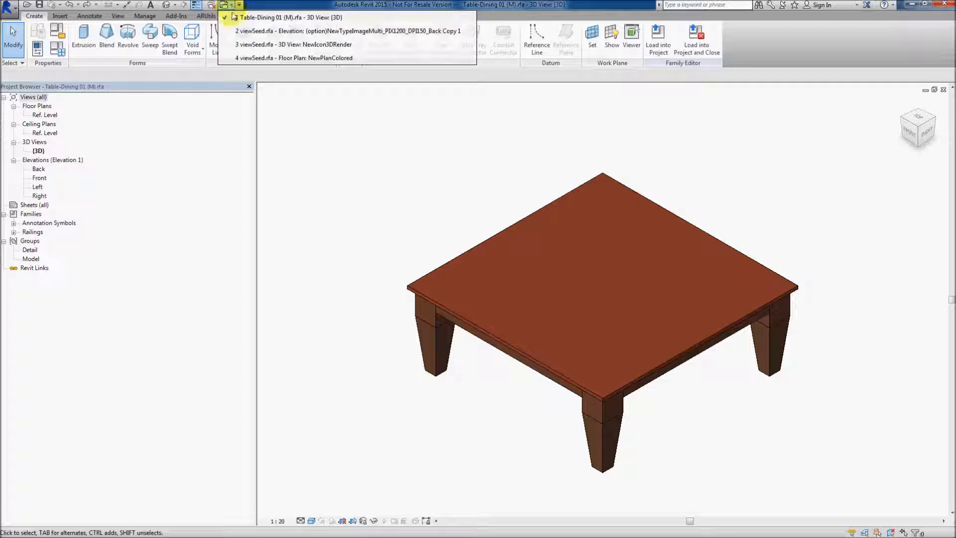
click(255, 32)
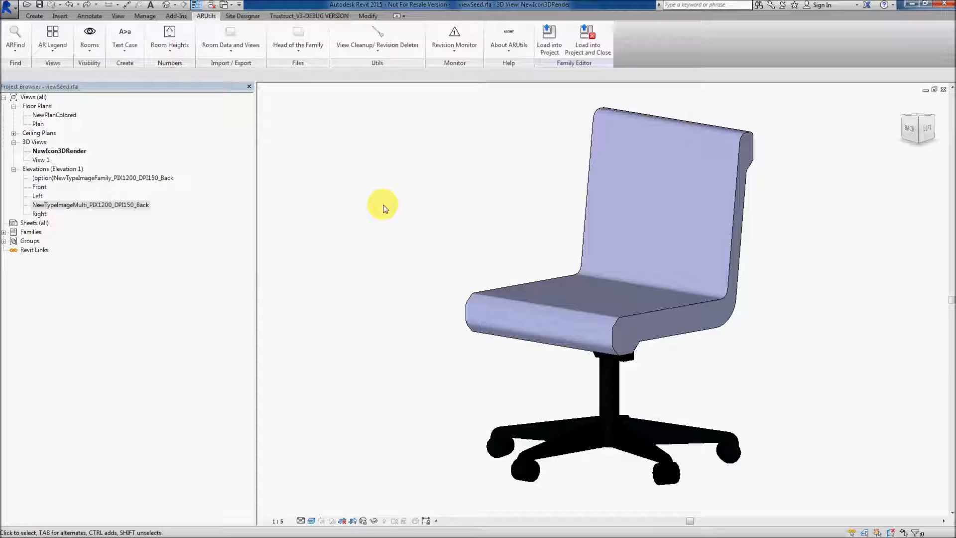
click(79, 206)
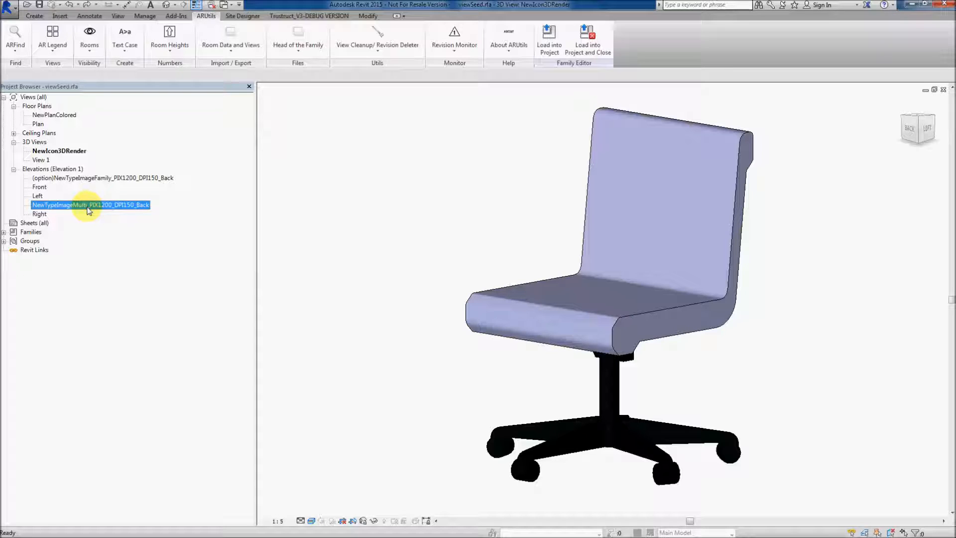
click(84, 179)
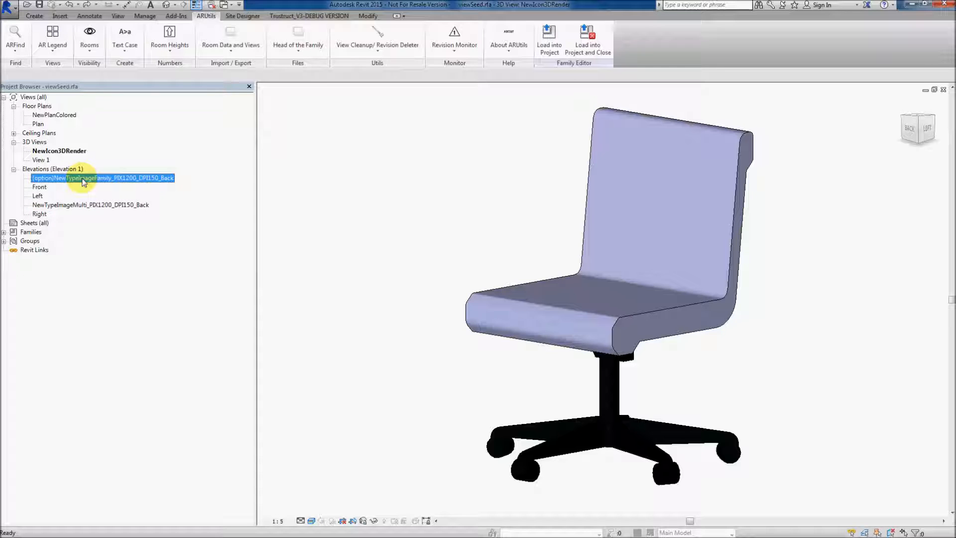
right_click(84, 180)
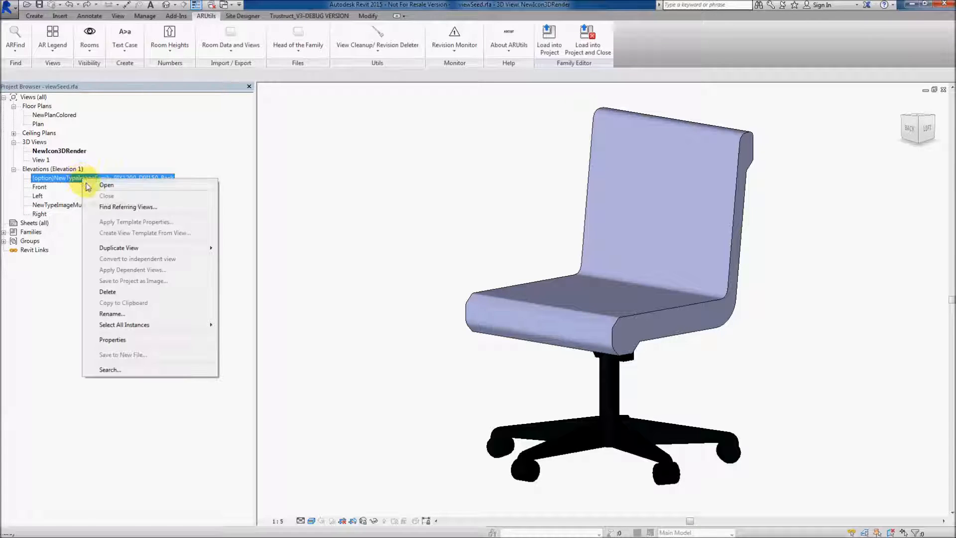
click(110, 294)
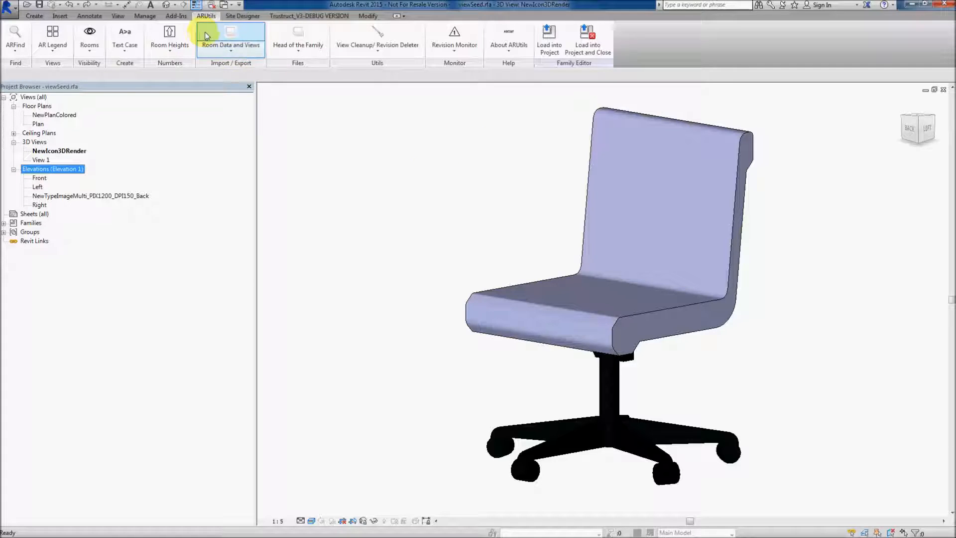
Step: Set the current family type of Table-Dining 01 (M).rfa to 900 x 900 mm
click(232, 6)
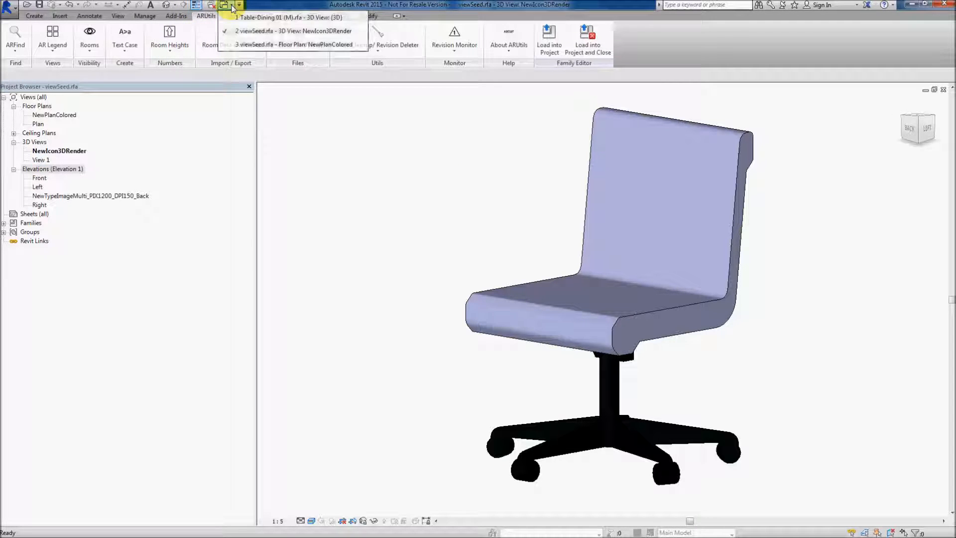
click(252, 19)
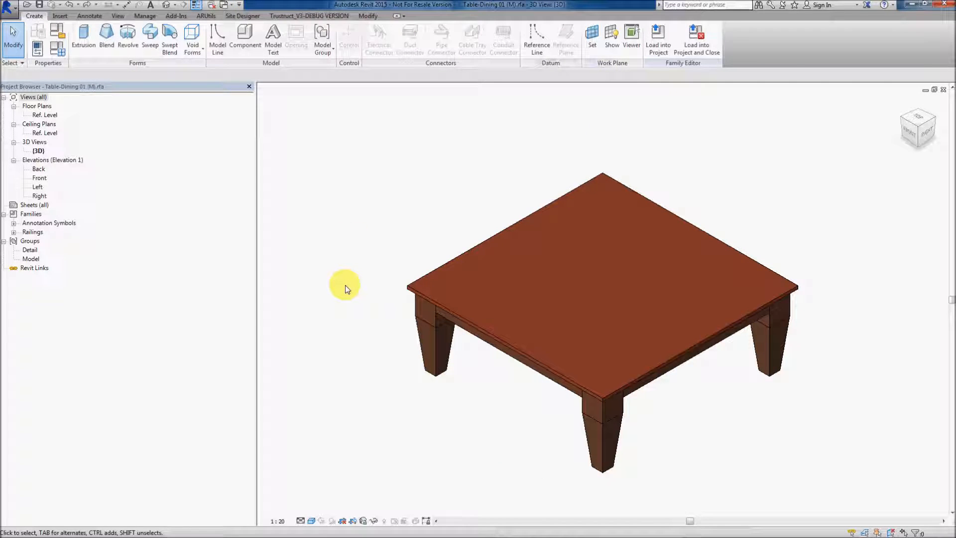
click(61, 52)
click(290, 142)
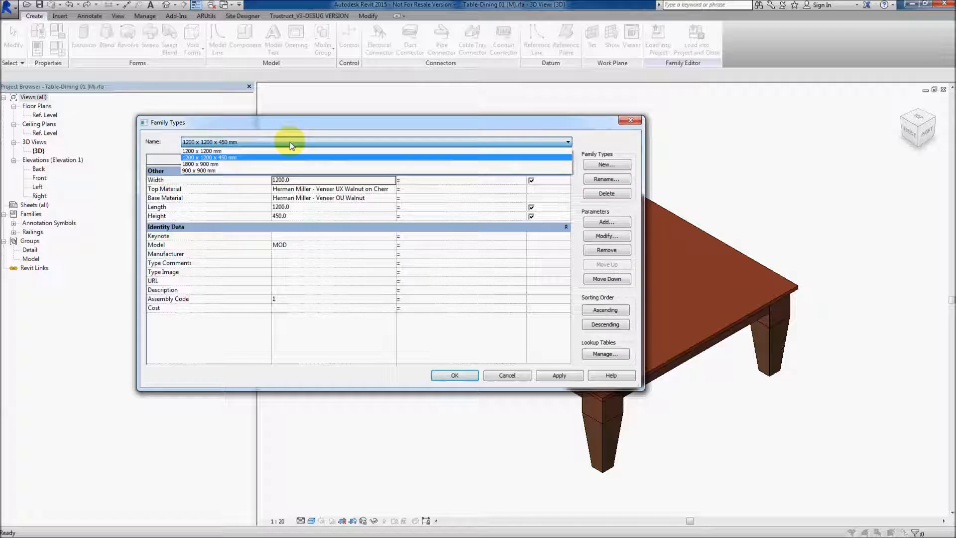
click(212, 171)
click(558, 375)
click(476, 381)
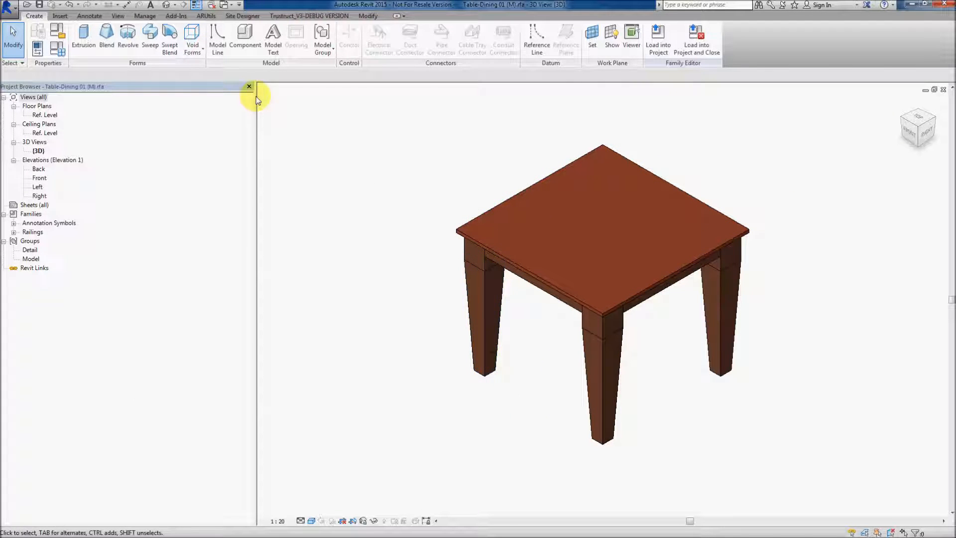
Step: Process the current table family with ARUtils Head of the Family, accept the processing log and close the tool
click(204, 15)
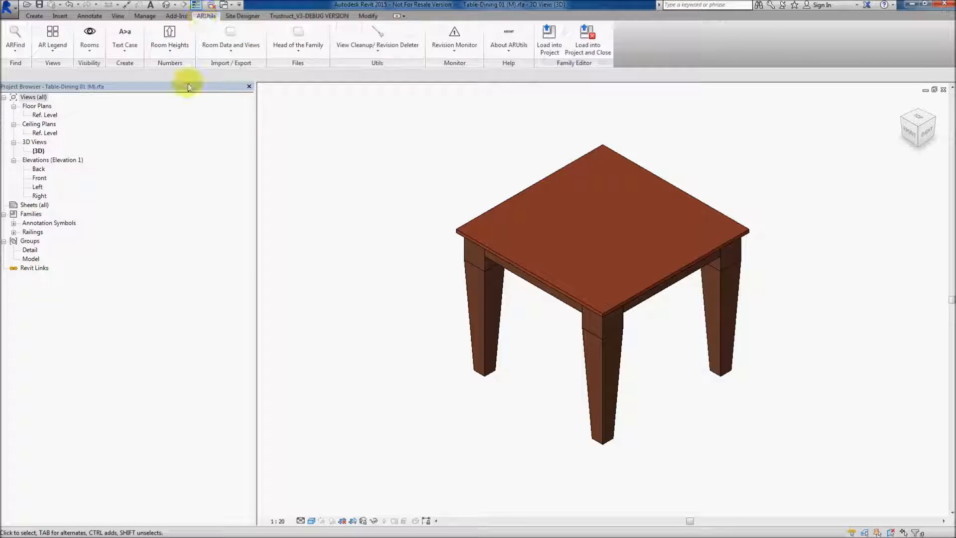
click(289, 30)
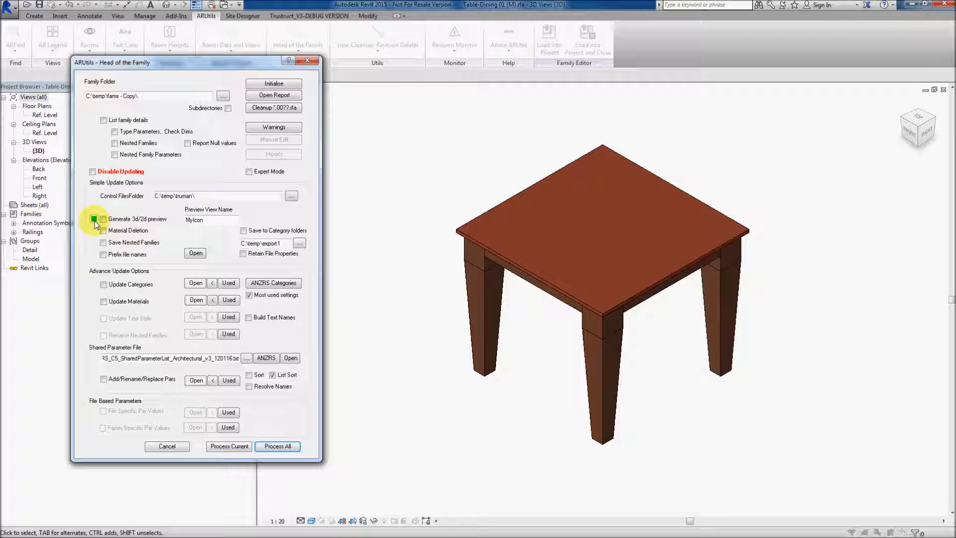
click(229, 446)
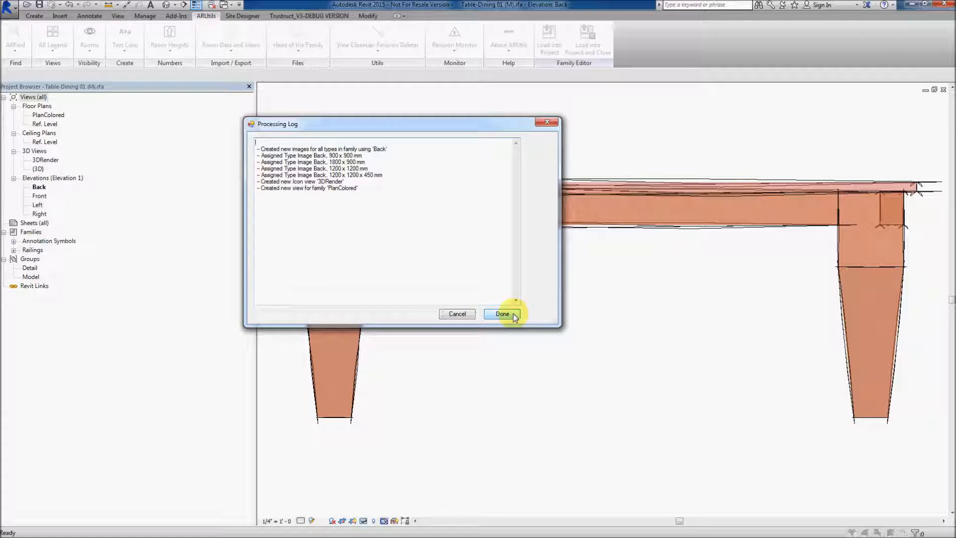
click(503, 312)
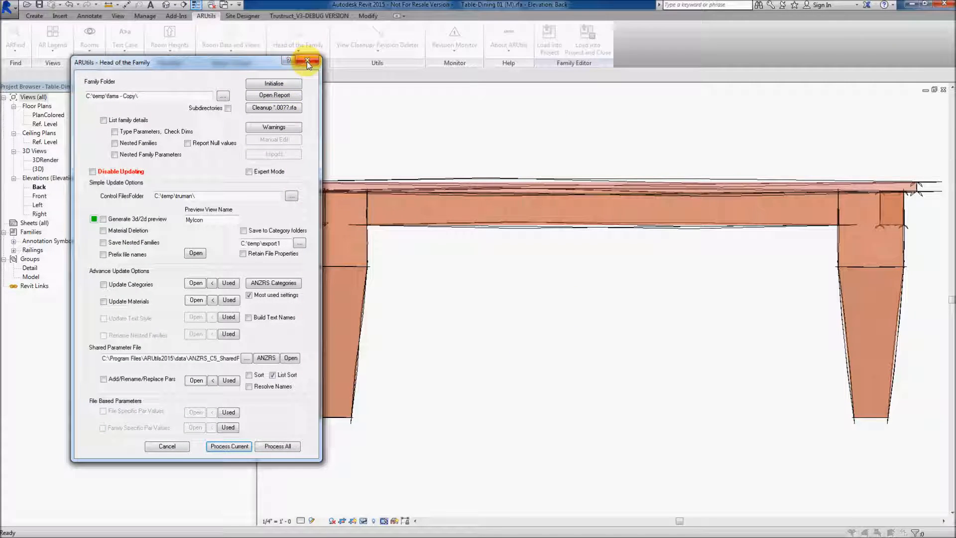
click(308, 61)
Step: Inspect the PlanColored and 3DRender views and the type images assigned to the table in Family Types
click(49, 115)
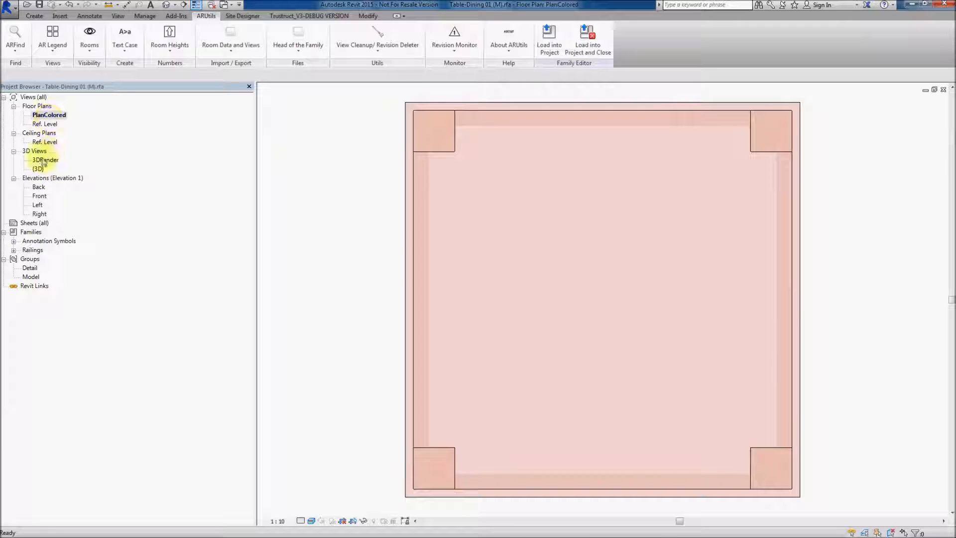
double_click(49, 162)
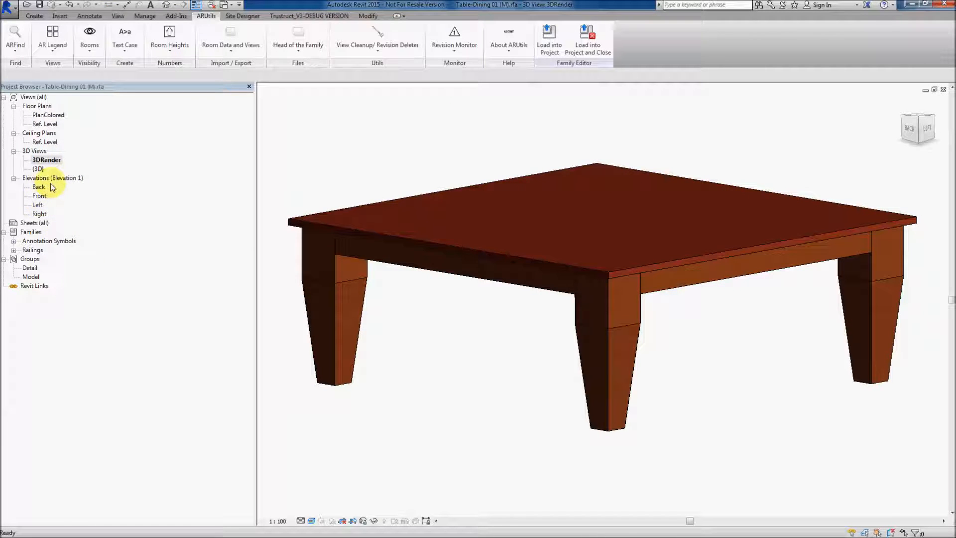
click(34, 16)
click(57, 49)
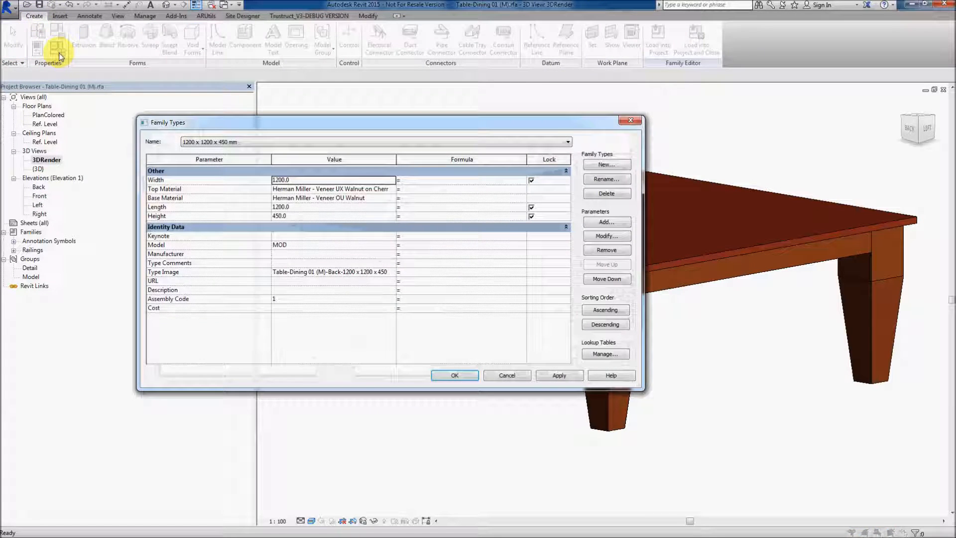
click(391, 273)
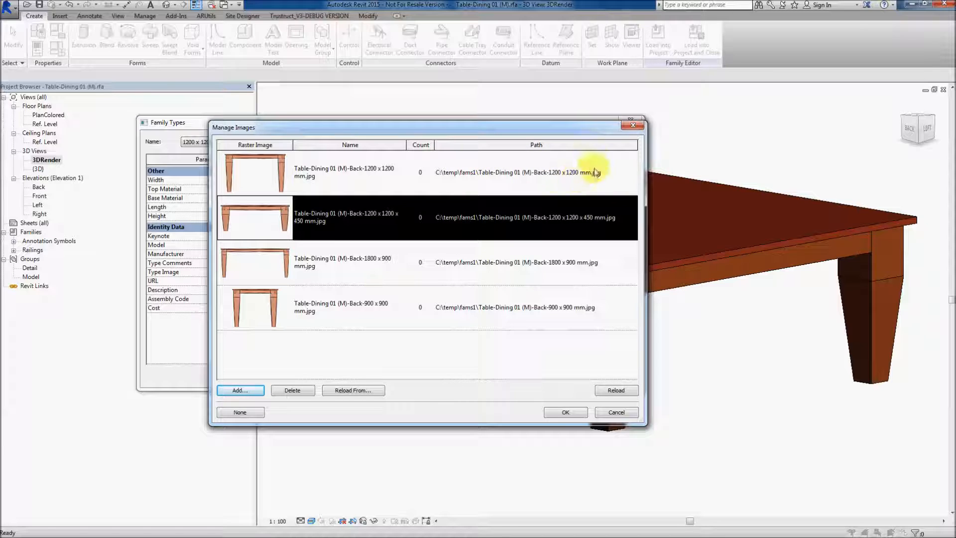
click(572, 412)
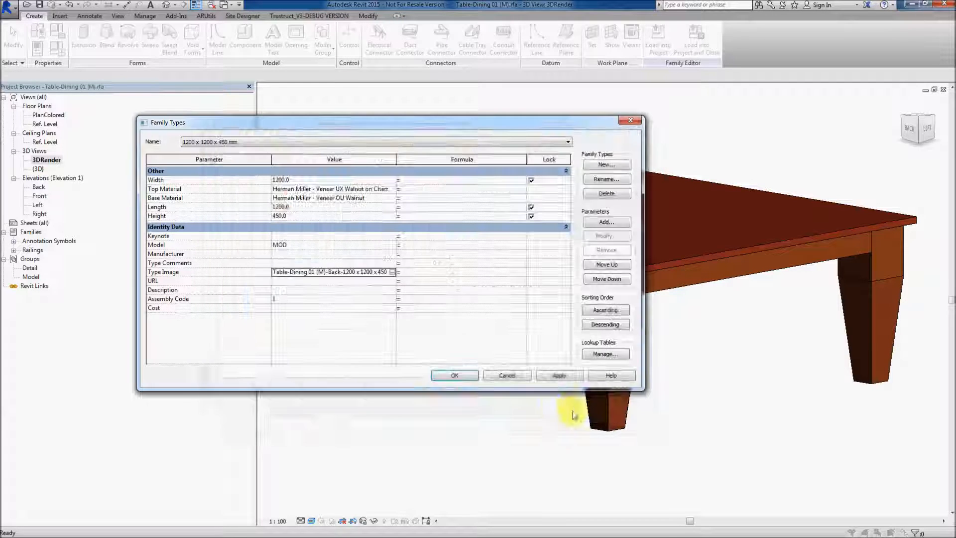
click(507, 376)
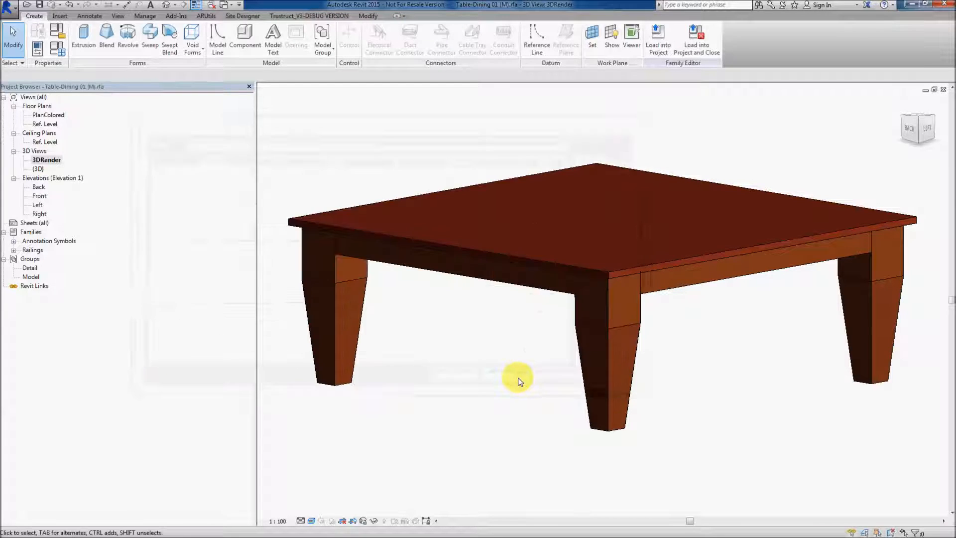
Step: Switch back to the NewIcon3DRender view of viewSeed.rfa
click(232, 9)
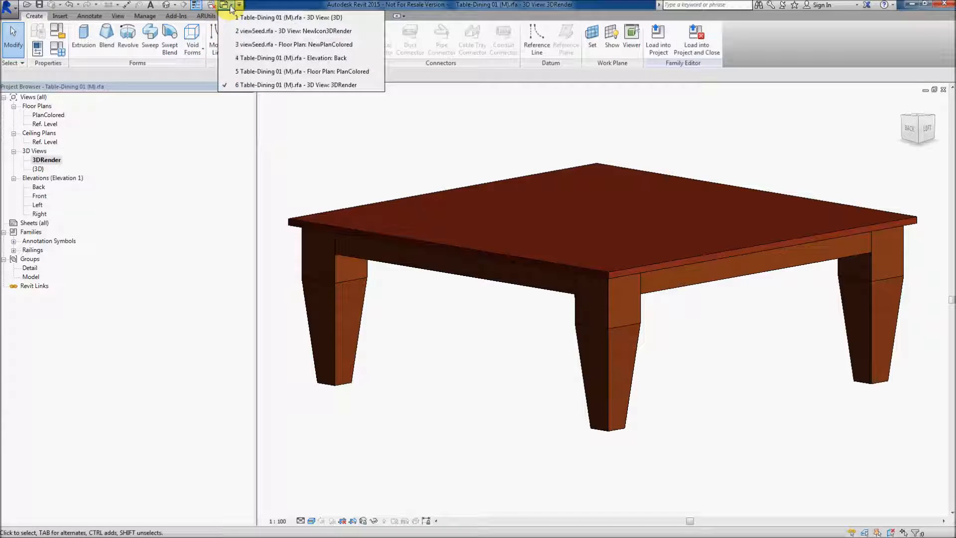
click(247, 33)
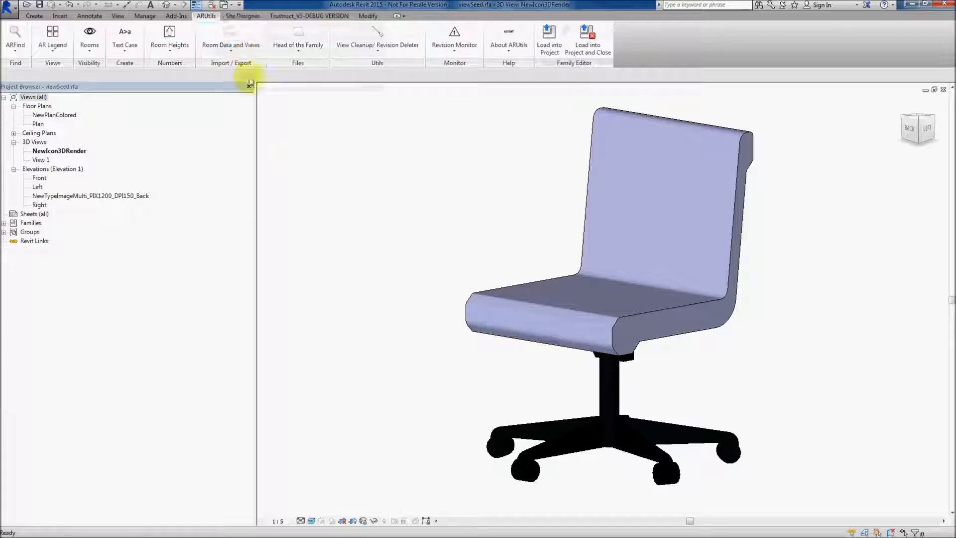